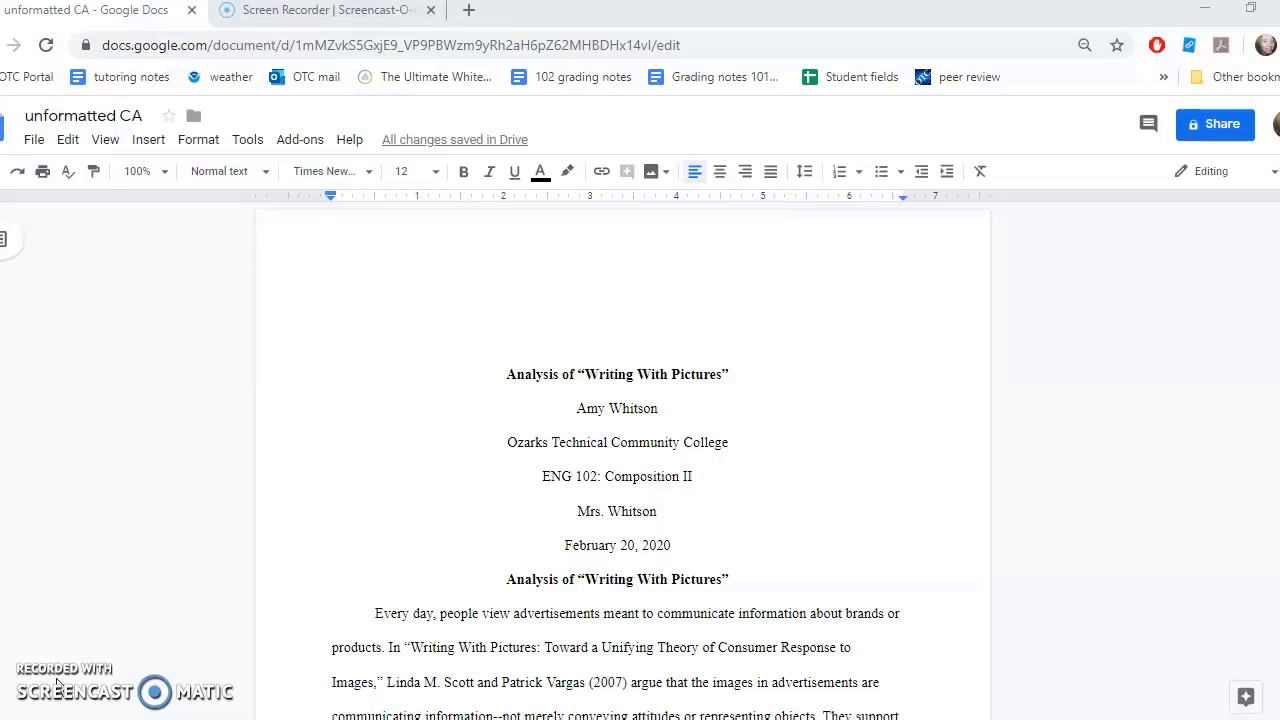
# Add page numbers in the upper-right header of every page, starting from the first page.
pyautogui.click(150, 141)
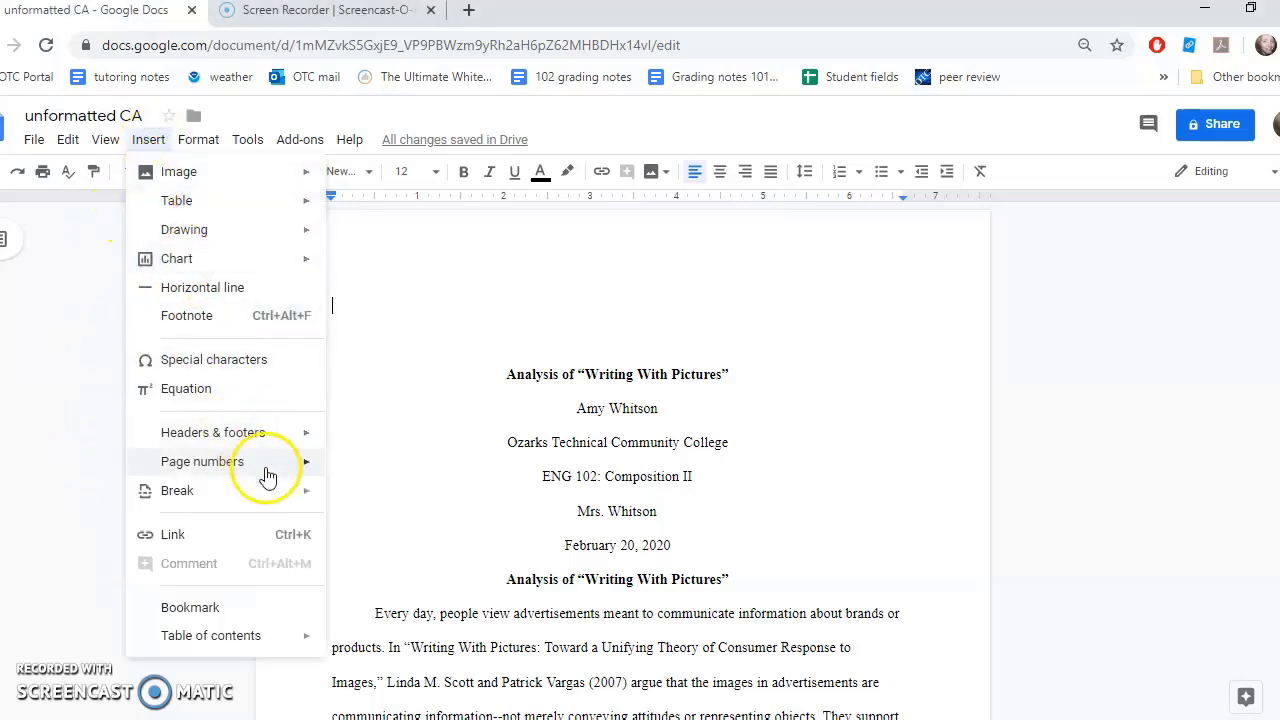
pyautogui.moveTo(266, 472)
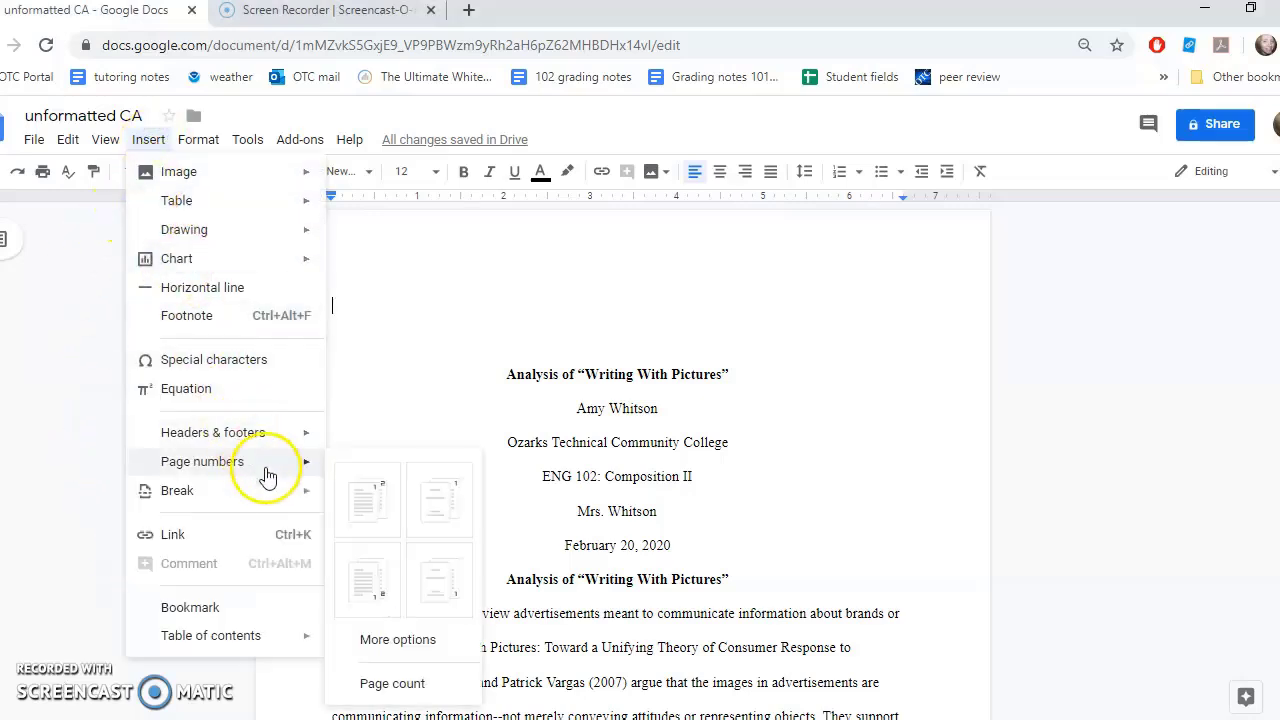
pyautogui.click(368, 513)
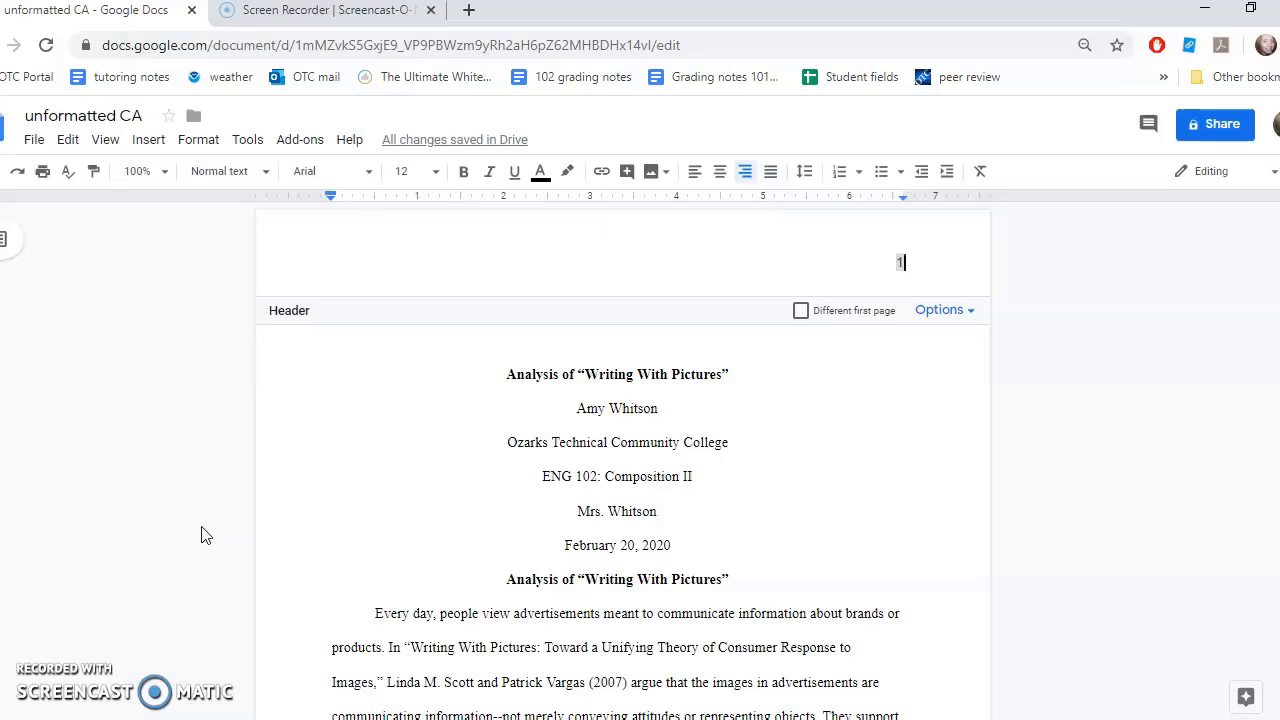
# Change the header page number's font to Times New Roman and return to the document body.
pyautogui.doubleClick(899, 262)
pyautogui.click(351, 175)
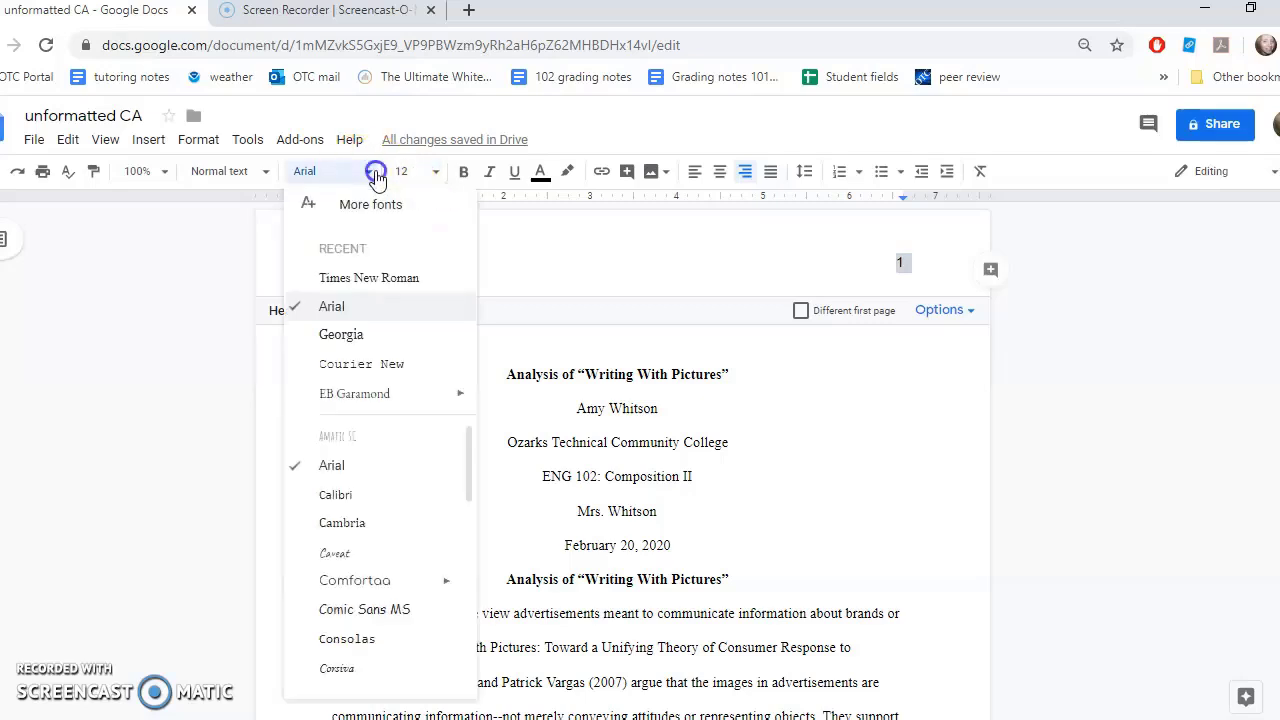
pyautogui.click(345, 280)
pyautogui.click(735, 506)
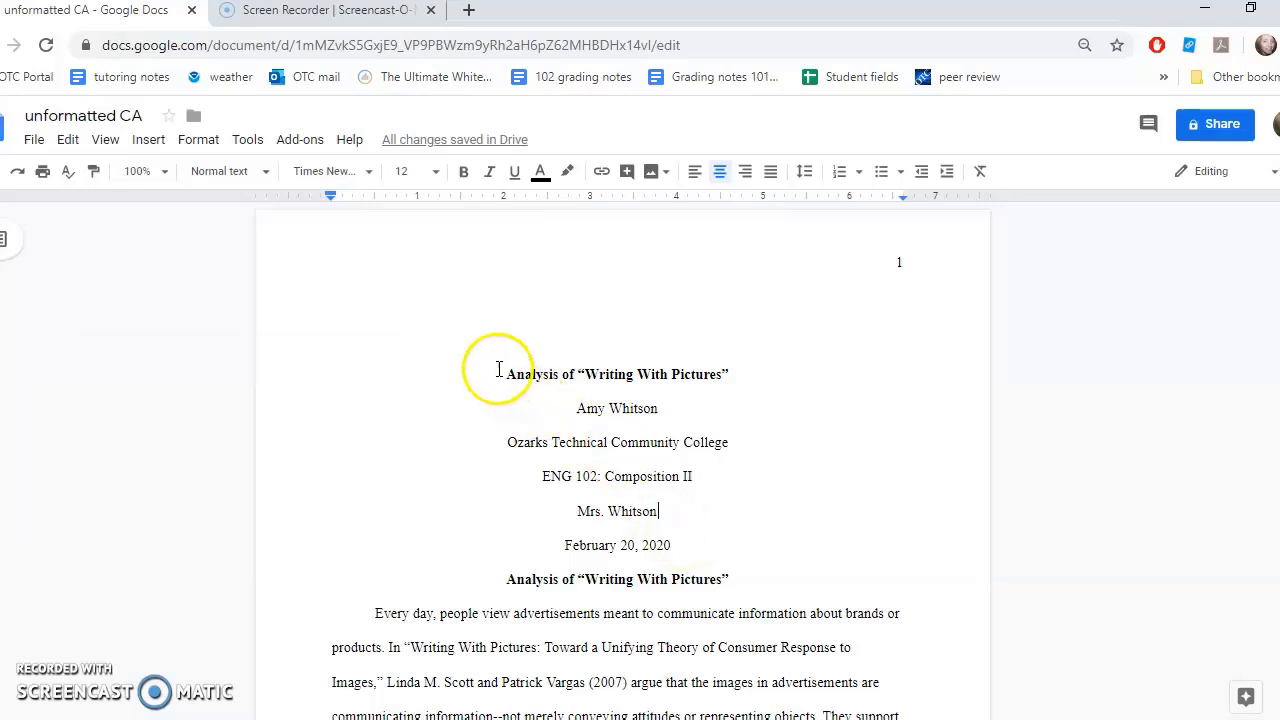
# Insert a blank line between the bold title and the author's name on the title page.
pyautogui.moveTo(500, 372); pyautogui.dragTo(749, 375)
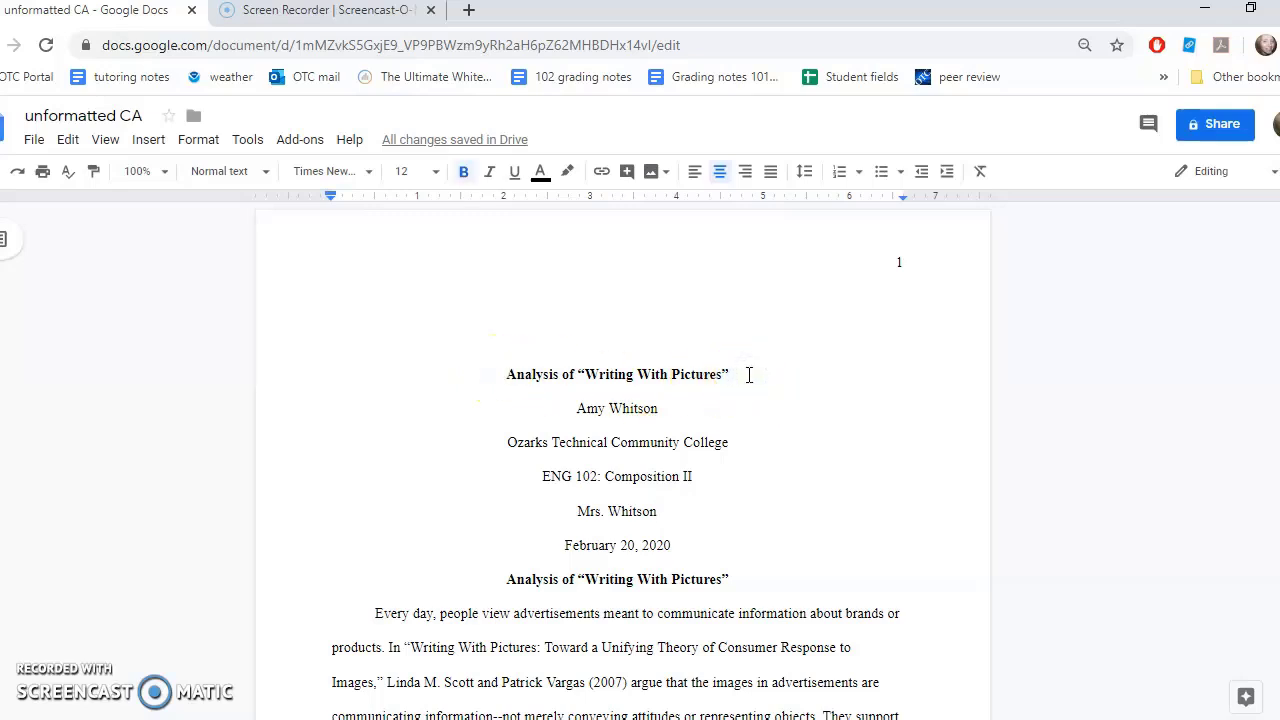
pyautogui.press('Return')
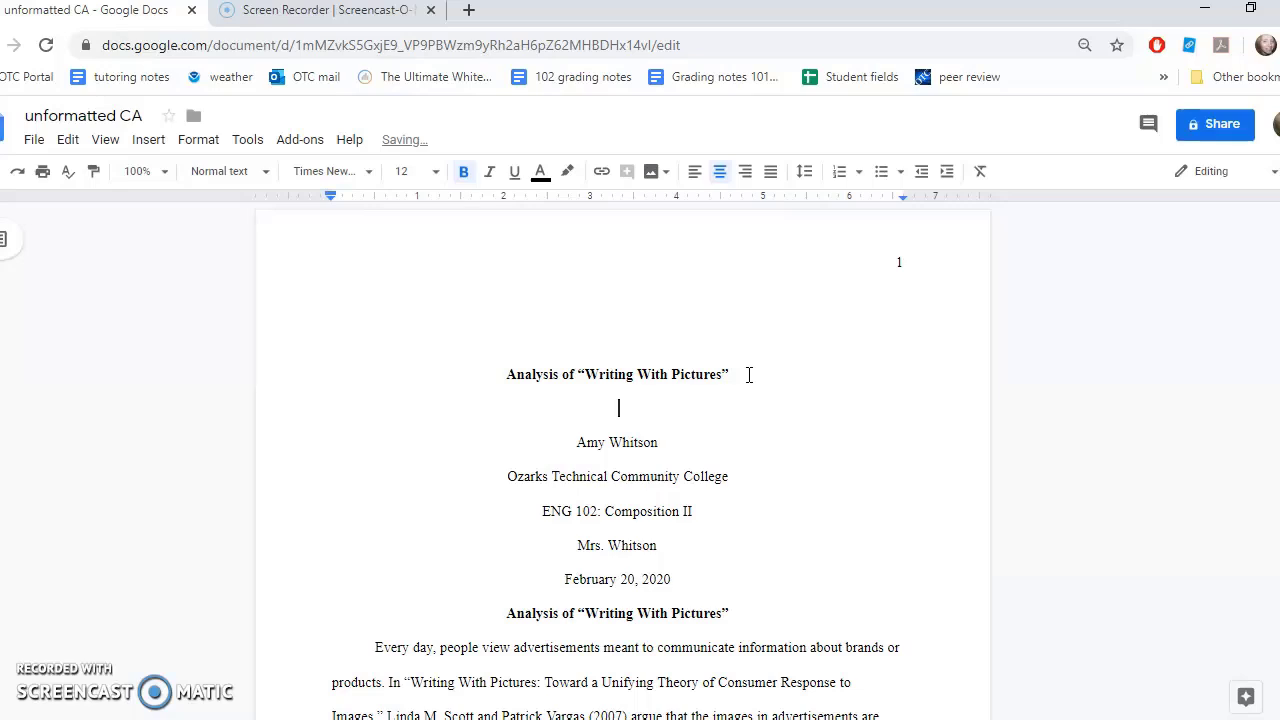
# Insert a page break before the repeated title "Analysis of “Writing With Pictures”" below the date line.
pyautogui.press('Down')
pyautogui.press('Down')
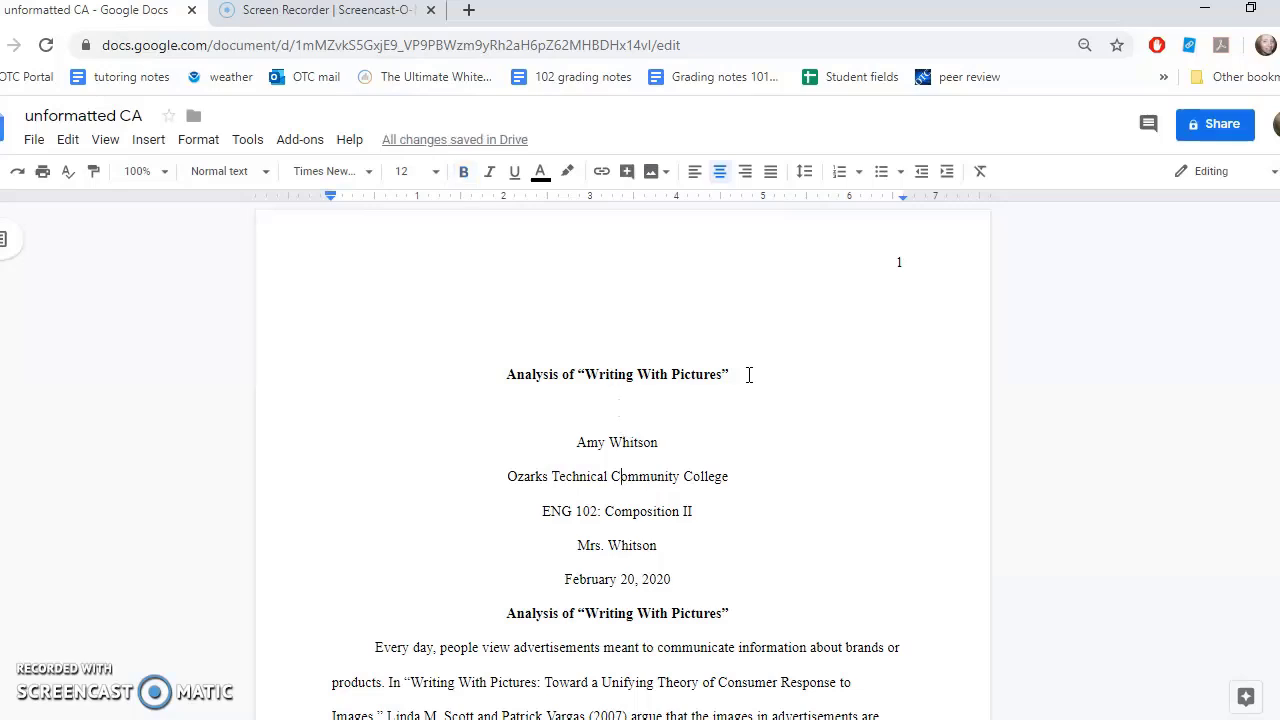
pyautogui.press('Down')
pyautogui.press('Down')
pyautogui.press('Down')
pyautogui.press('Down')
pyautogui.click(508, 615)
pyautogui.click(140, 141)
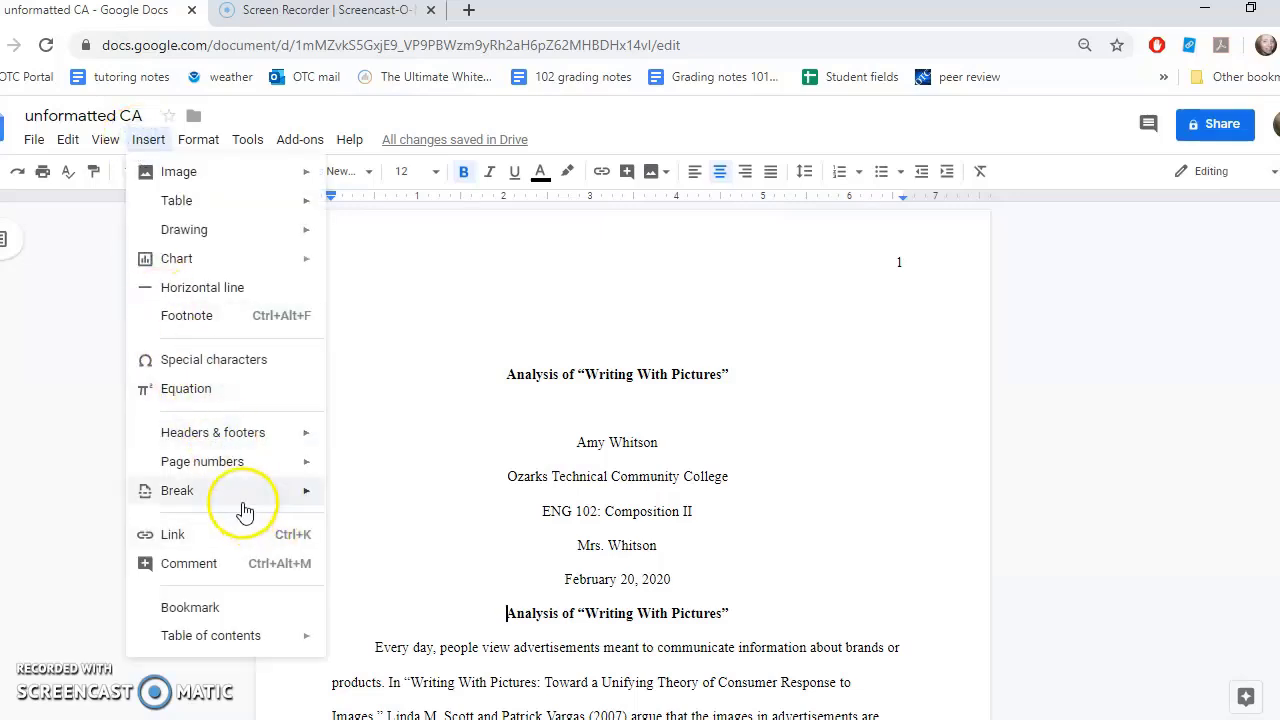
pyautogui.moveTo(320, 507)
pyautogui.click(363, 496)
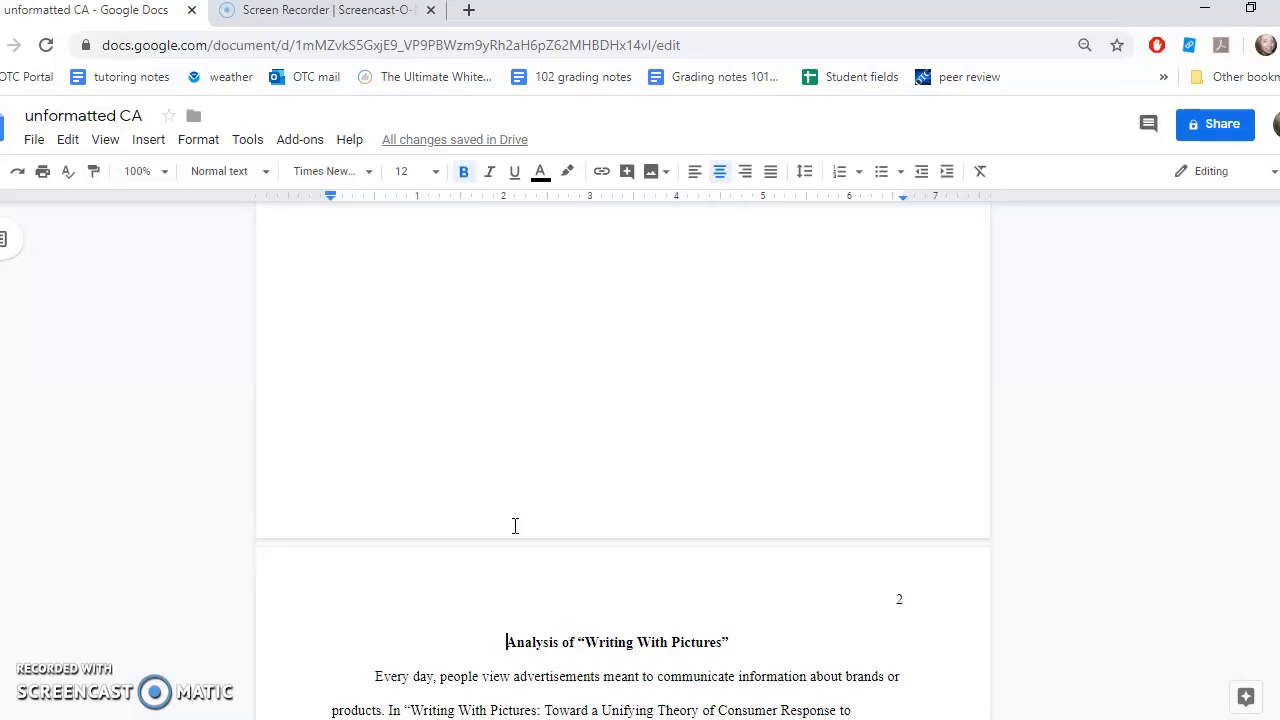
# Insert a page break before the "Reference" heading at the end of the body text.
pyautogui.scroll(7, 515, 526)
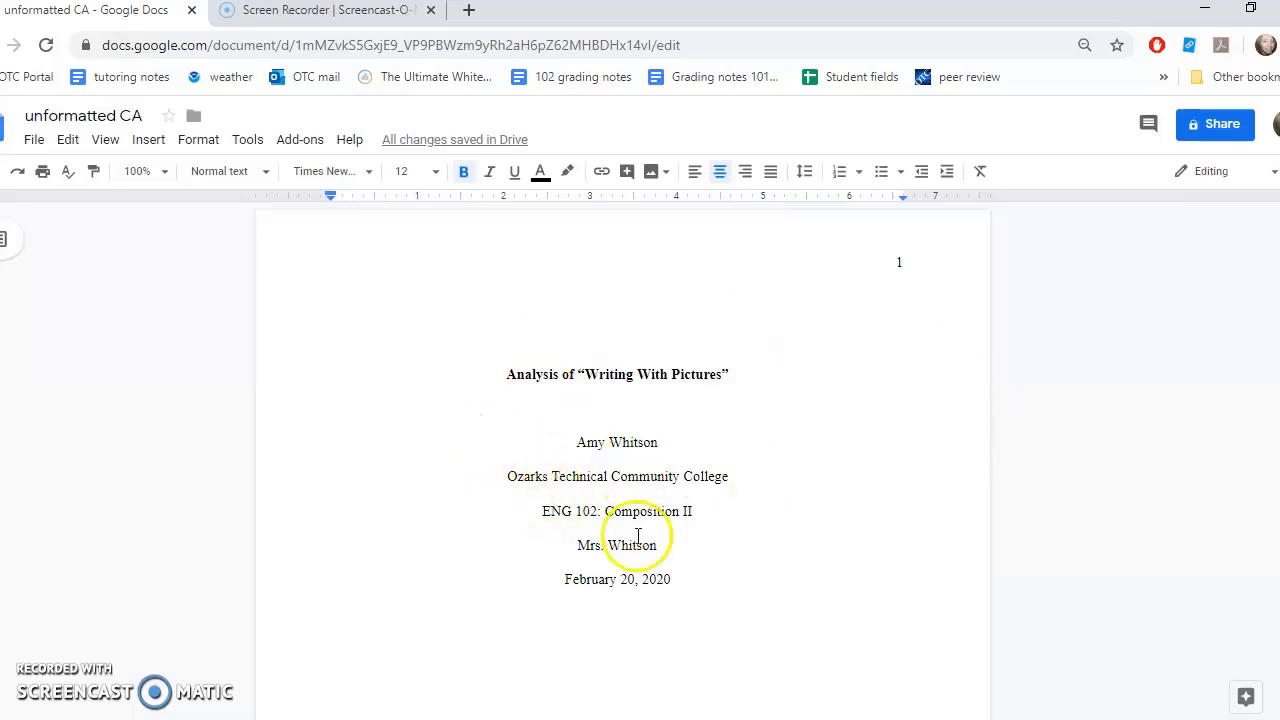
pyautogui.scroll(-7, 640, 560)
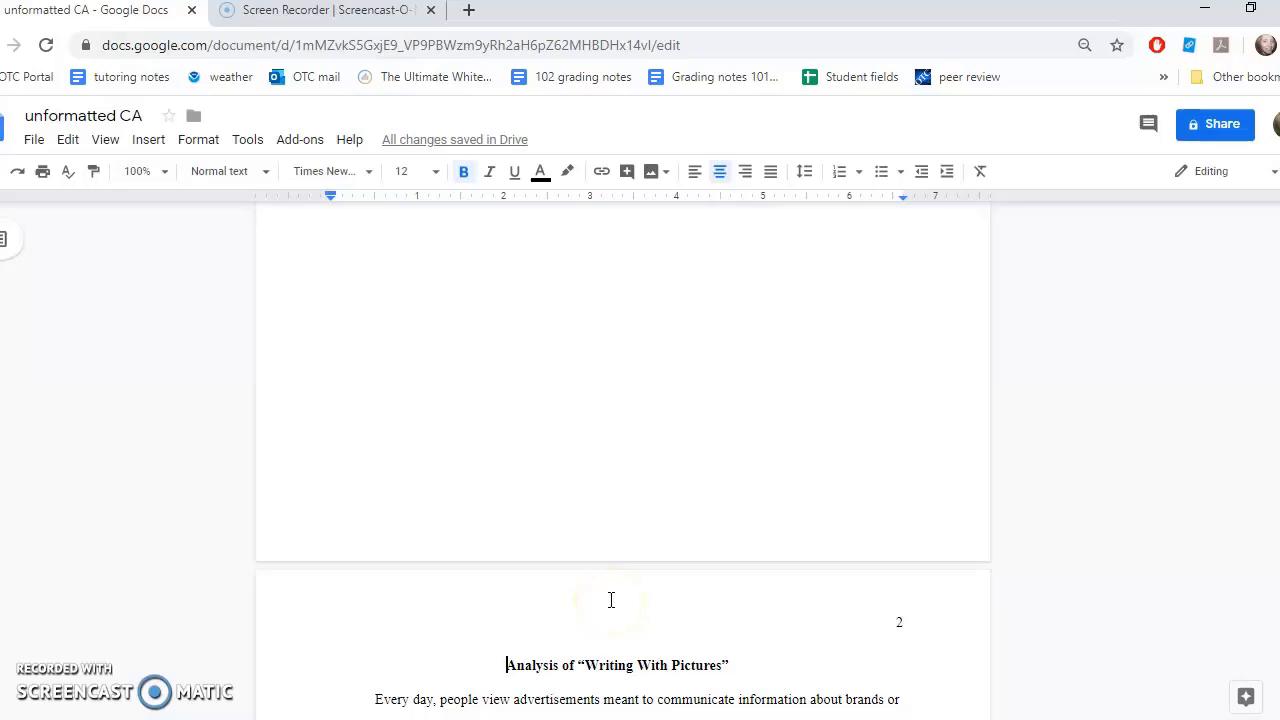
pyautogui.scroll(-2, 611, 600)
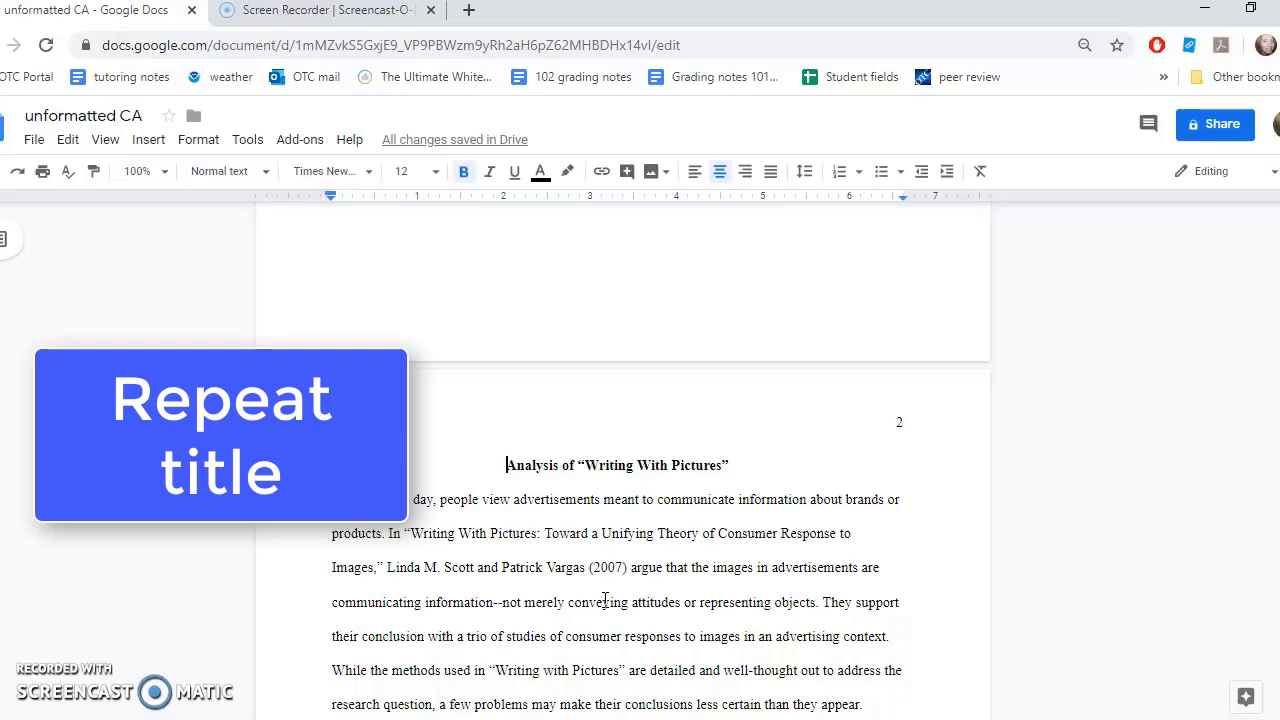
pyautogui.scroll(-5, 600, 570)
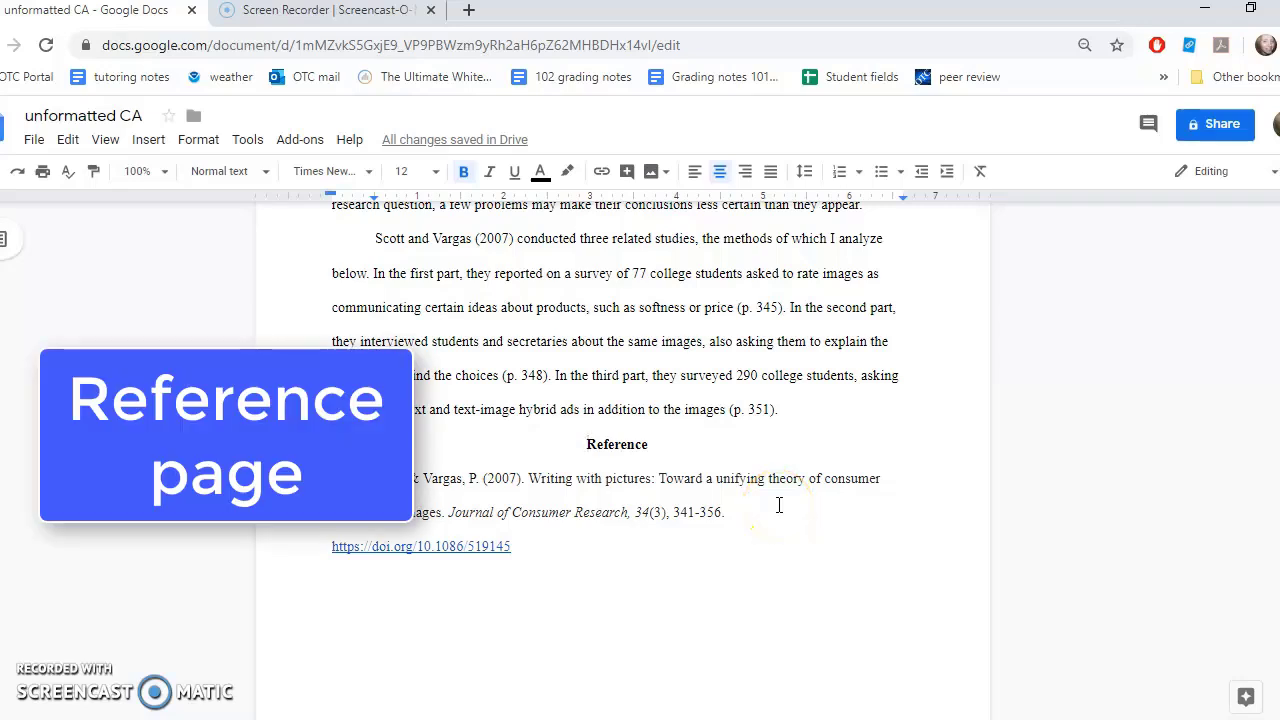
pyautogui.click(148, 140)
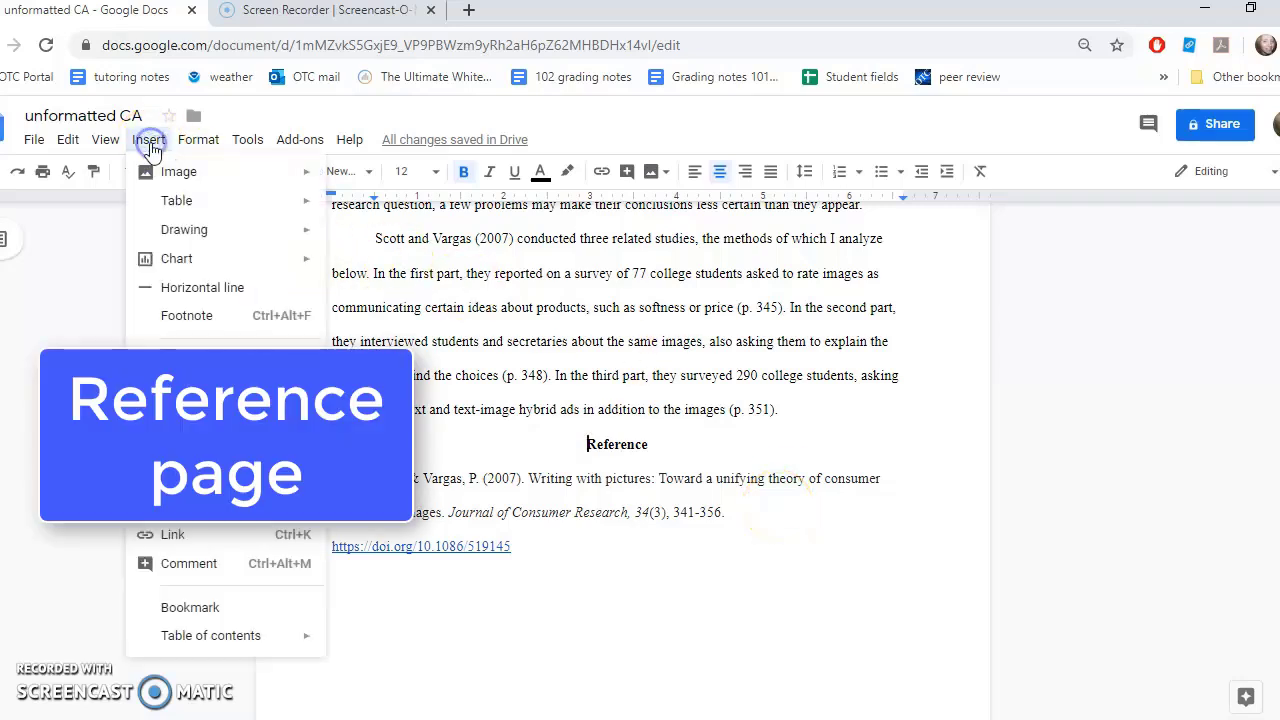
pyautogui.moveTo(300, 505)
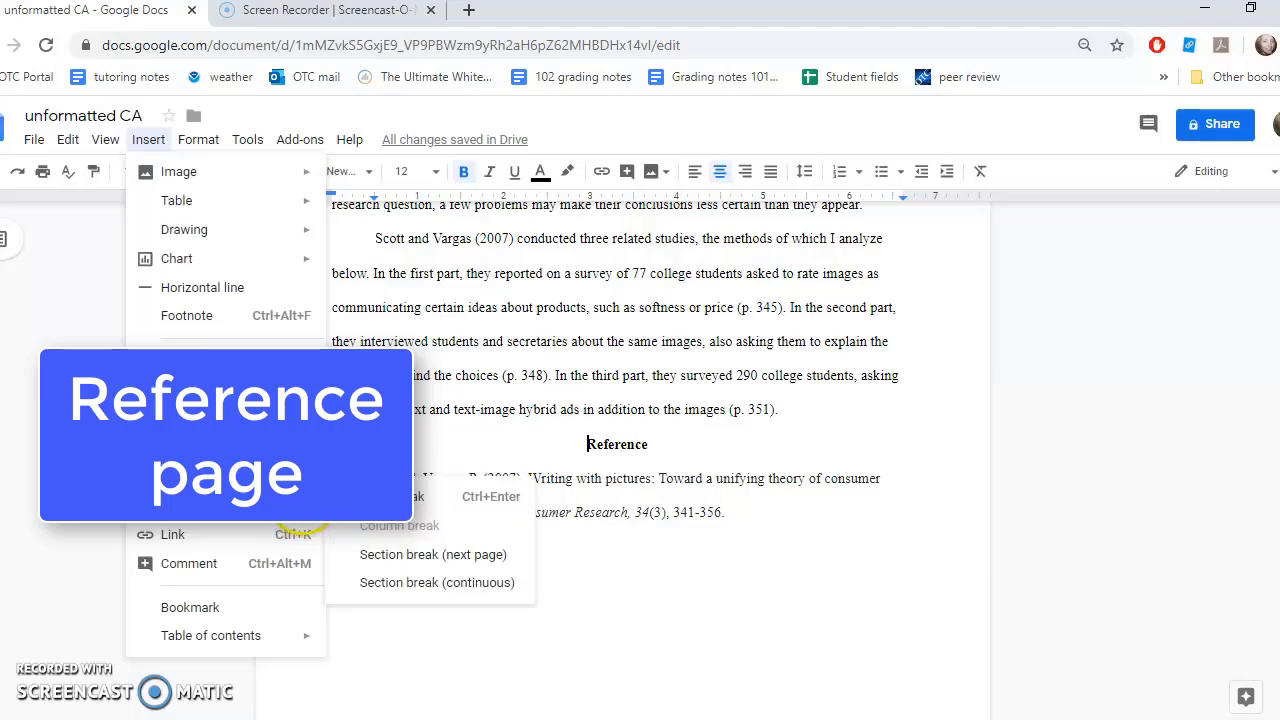
pyautogui.click(366, 494)
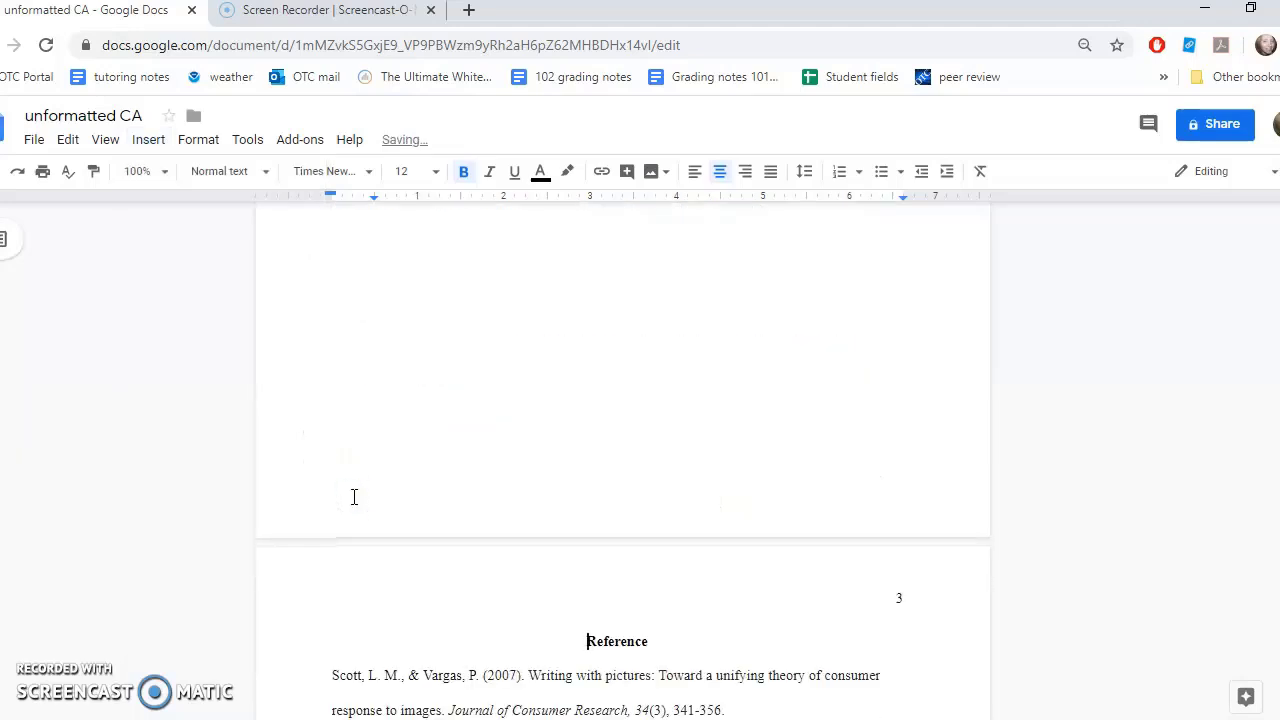
# Apply a 0.5-inch hanging special indent to the whole citation under the "Reference" heading.
pyautogui.scroll(-3, 390, 470)
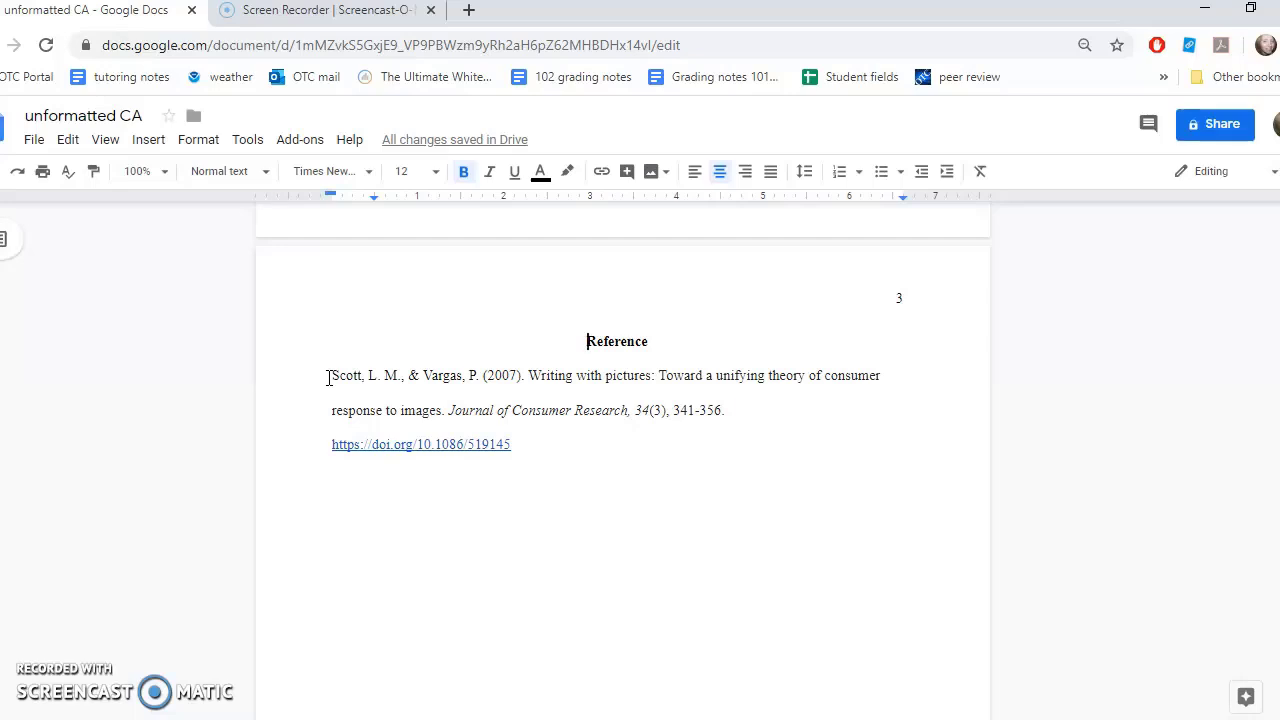
pyautogui.moveTo(329, 377); pyautogui.dragTo(643, 448)
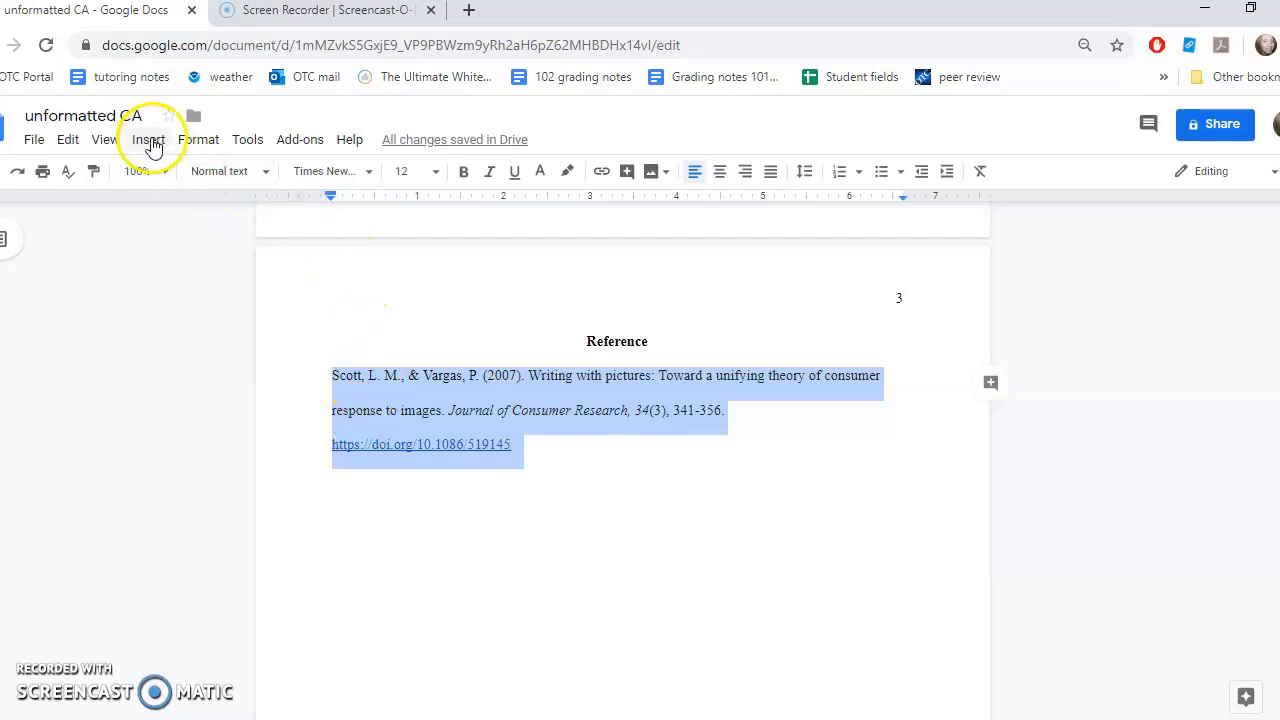
pyautogui.click(198, 142)
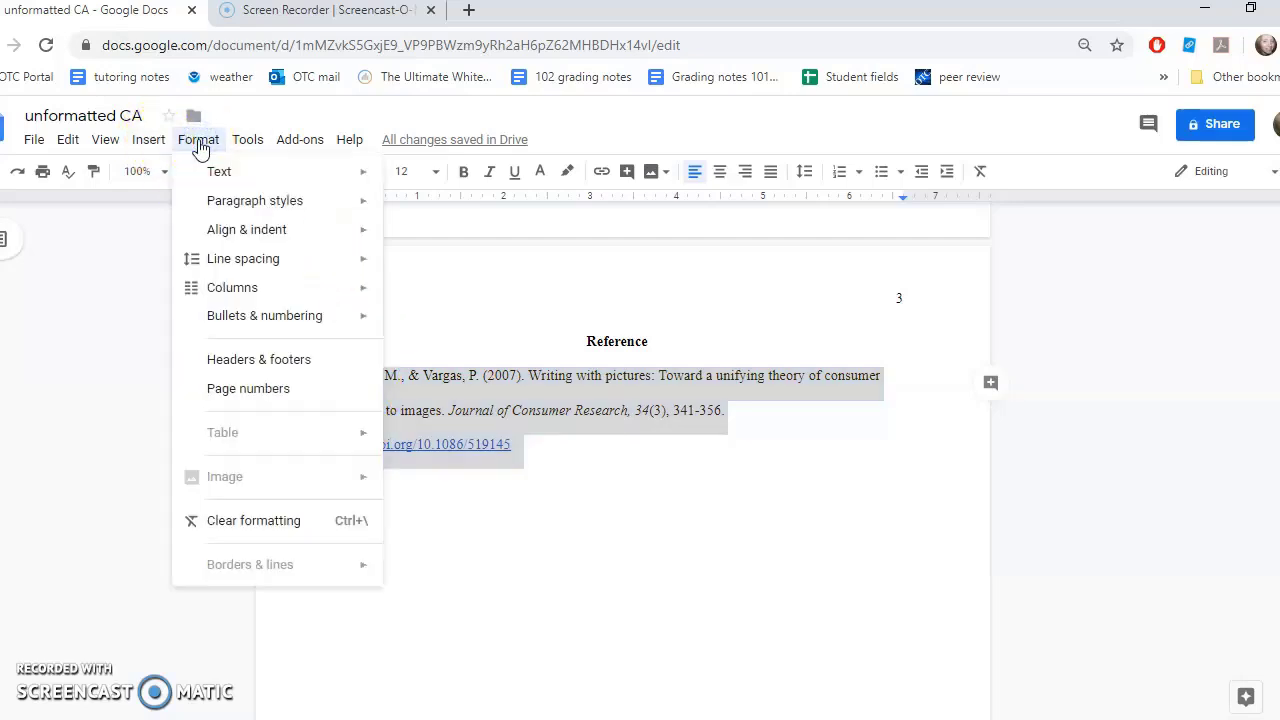
pyautogui.moveTo(237, 235)
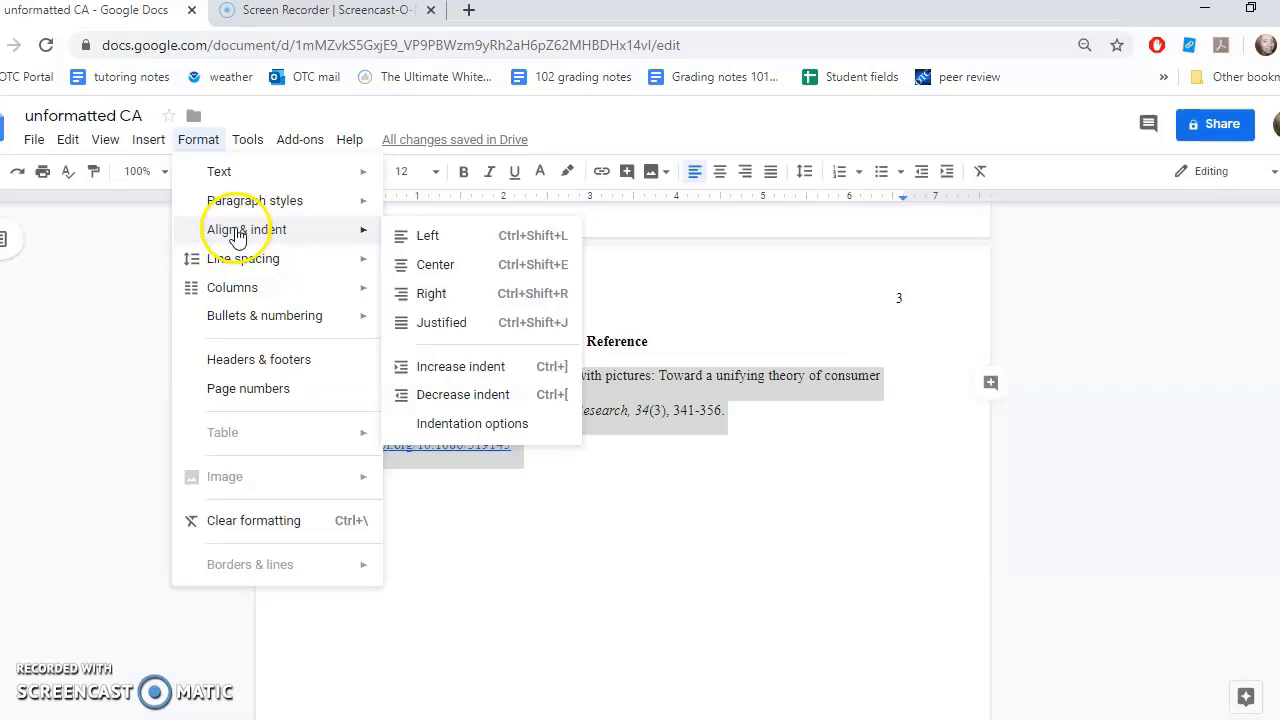
pyautogui.click(472, 425)
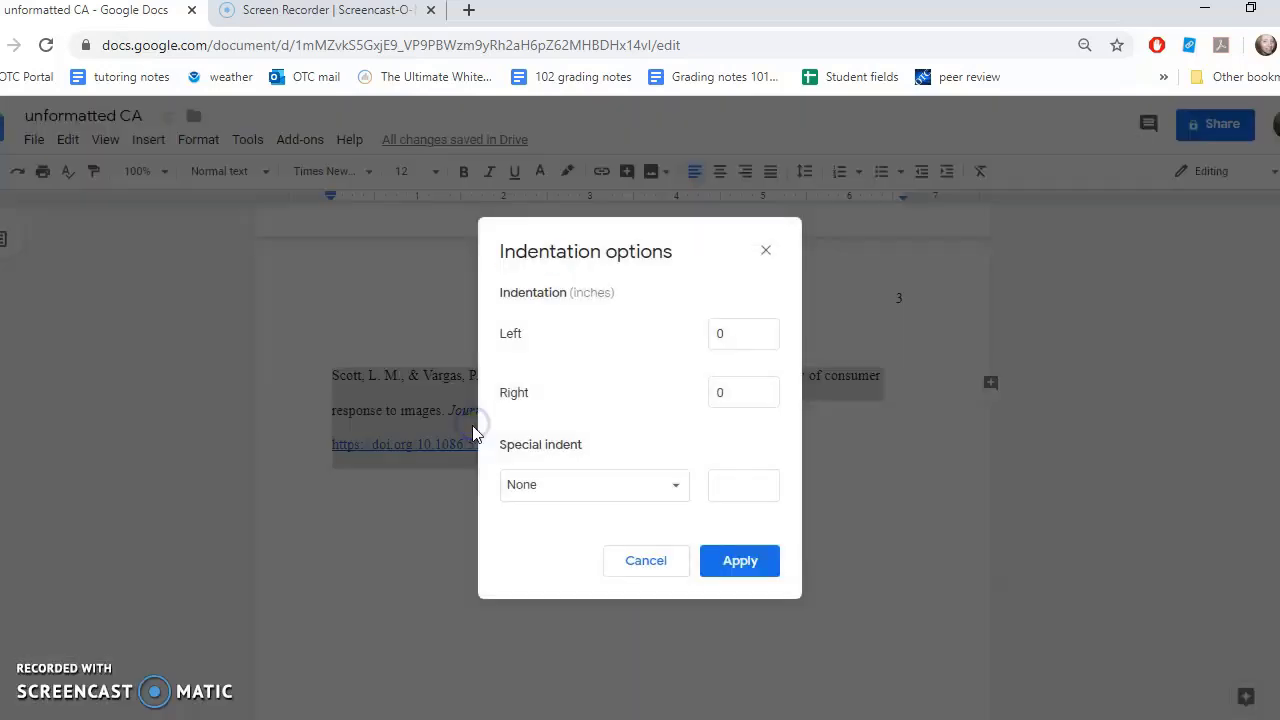
pyautogui.click(541, 484)
pyautogui.click(556, 540)
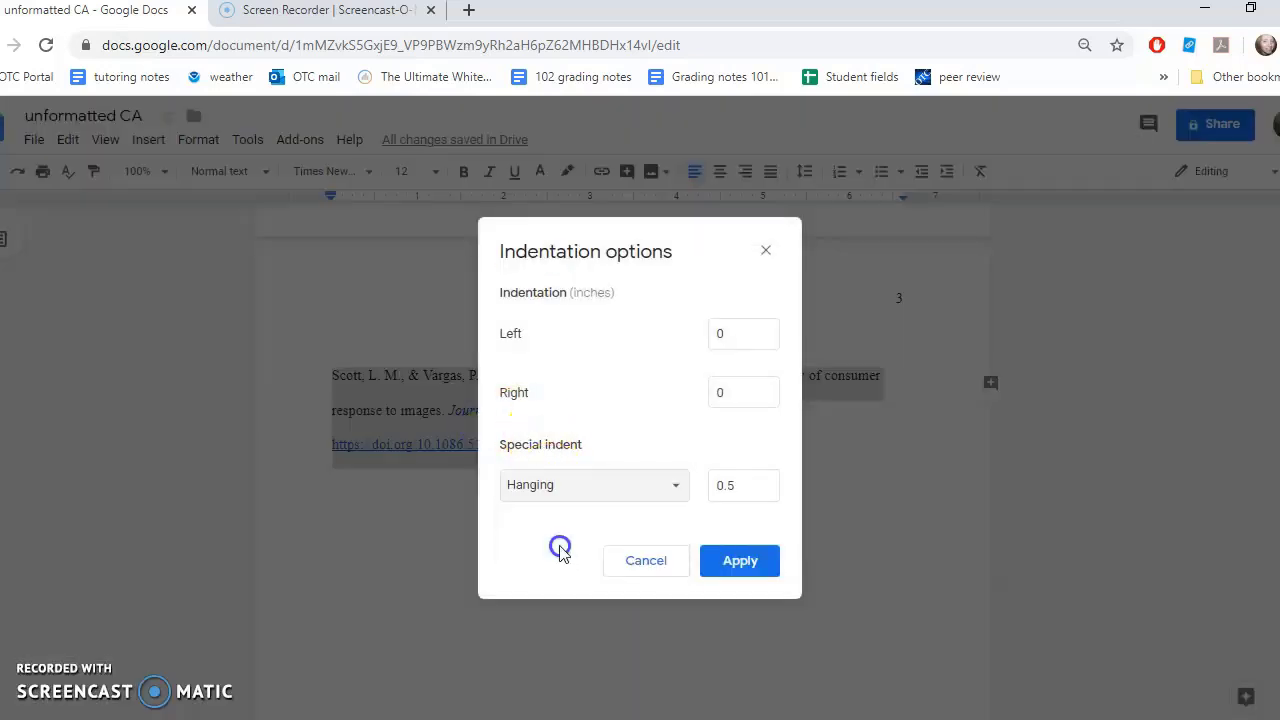
pyautogui.click(745, 563)
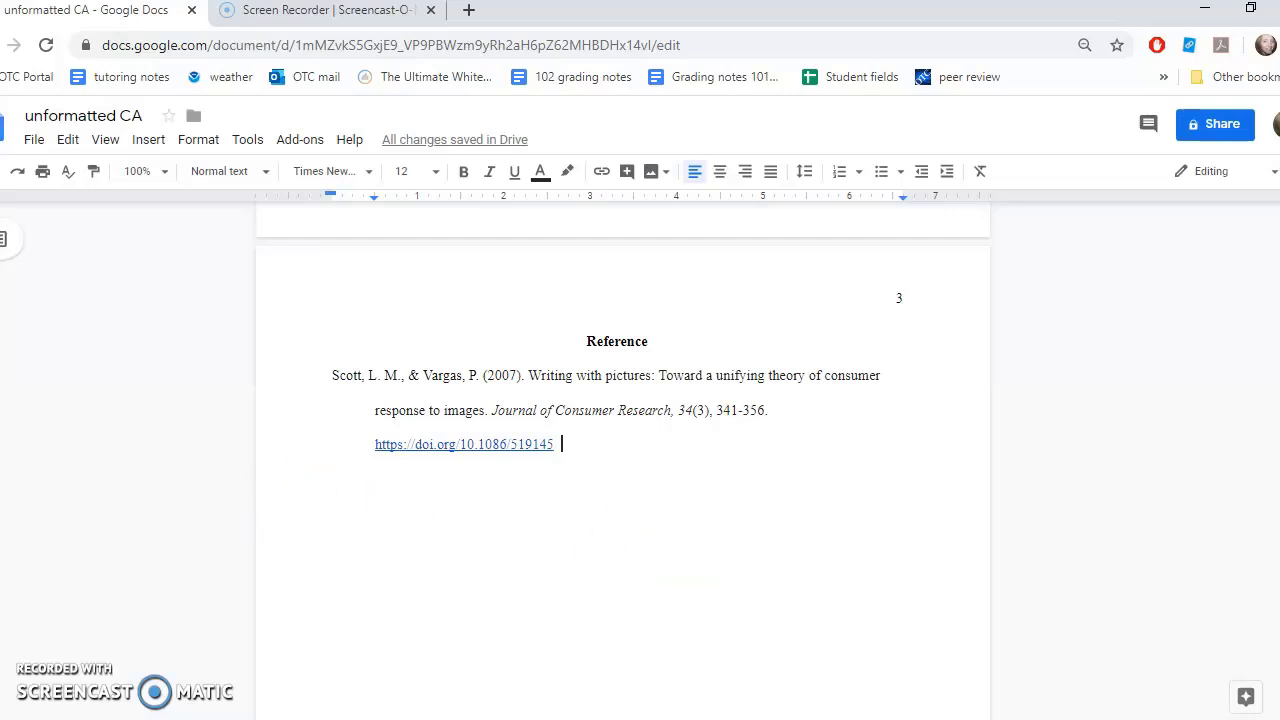
pyautogui.click(50, 686)
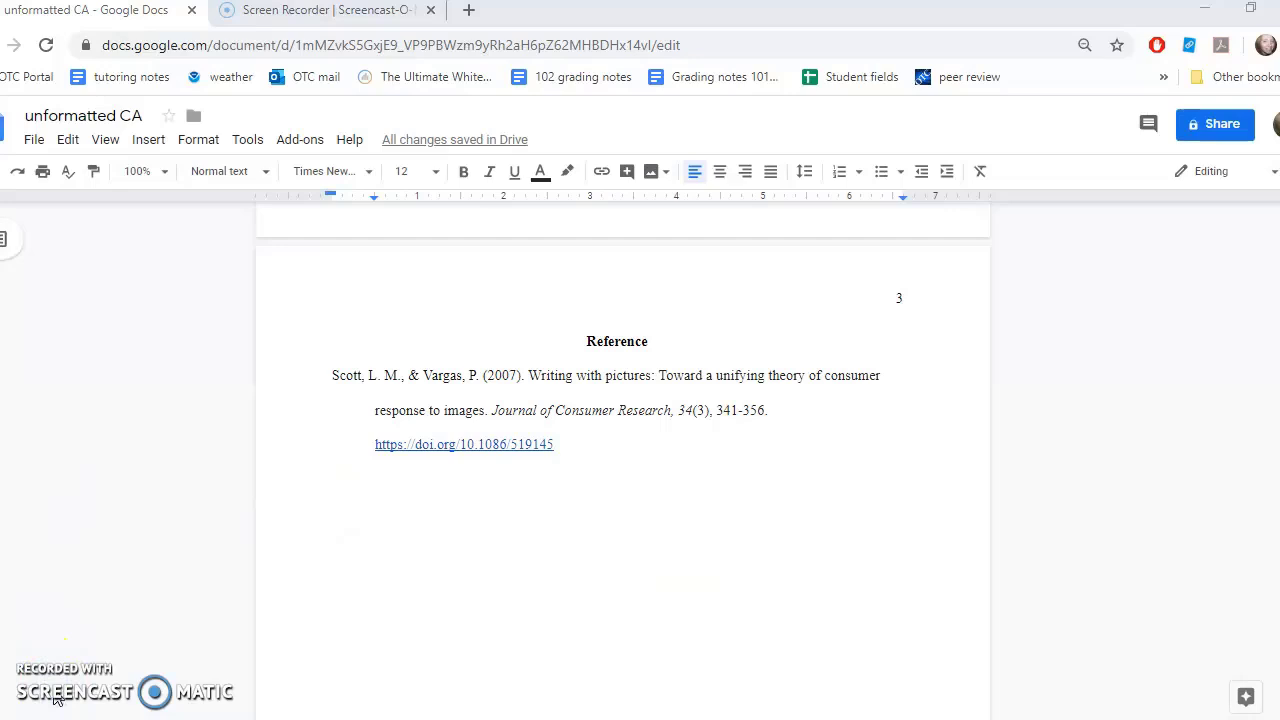